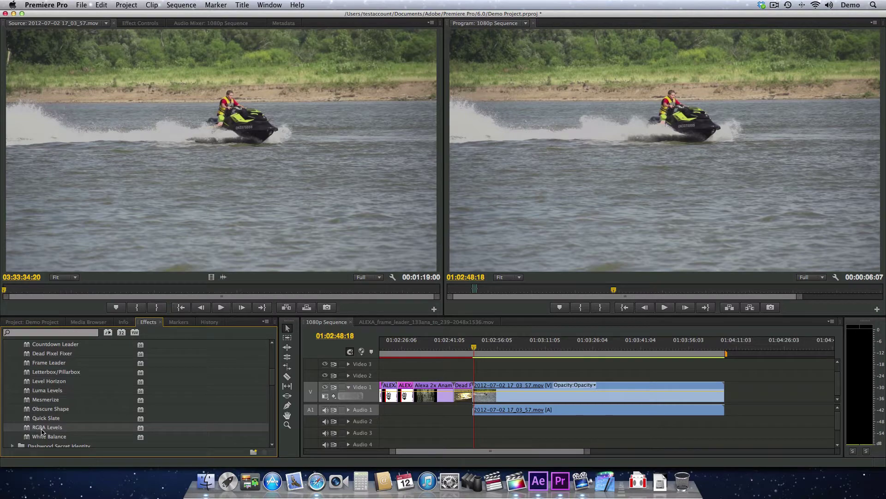
{"action": "left_click_drag", "start_coordinate": [29, 429], "coordinate": [554, 396]}
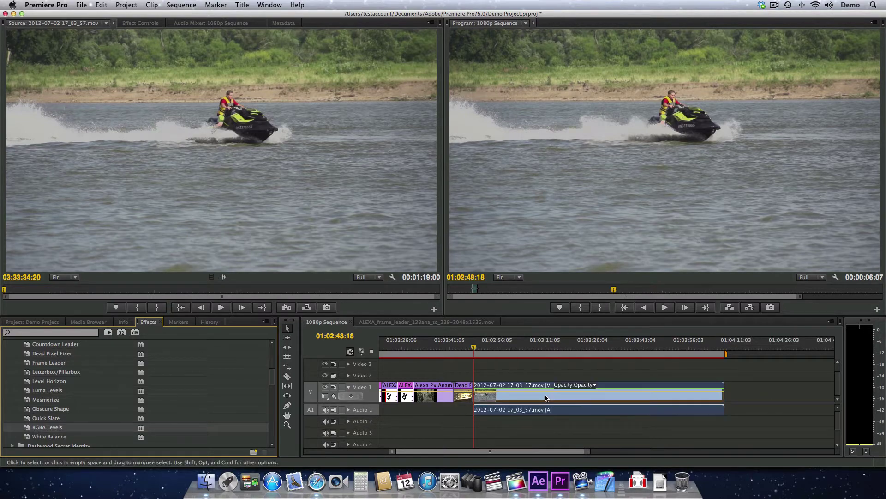
{"action": "double_click", "coordinate": [503, 398]}
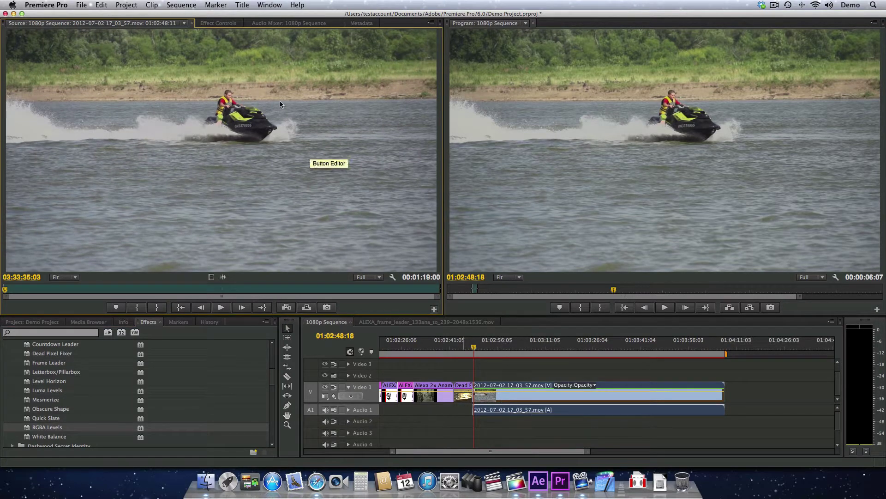
{"action": "left_click", "coordinate": [227, 24]}
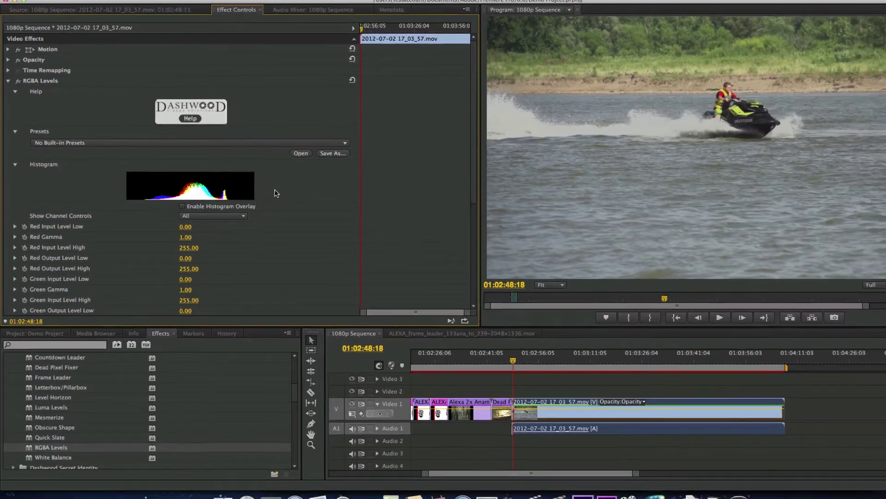
Switch to Final Cut Pro and review the display and channel options of the video scope.
{"action": "key", "text": "super+Tab"}
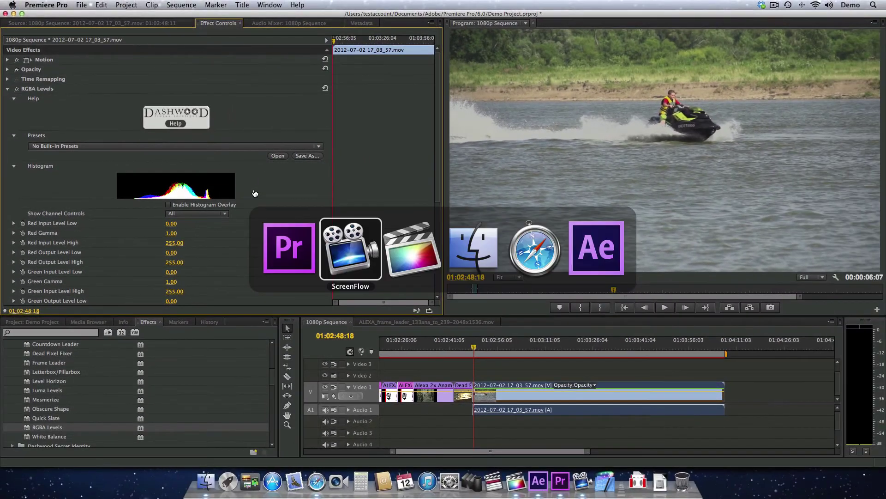
{"action": "key", "text": "super+Tab"}
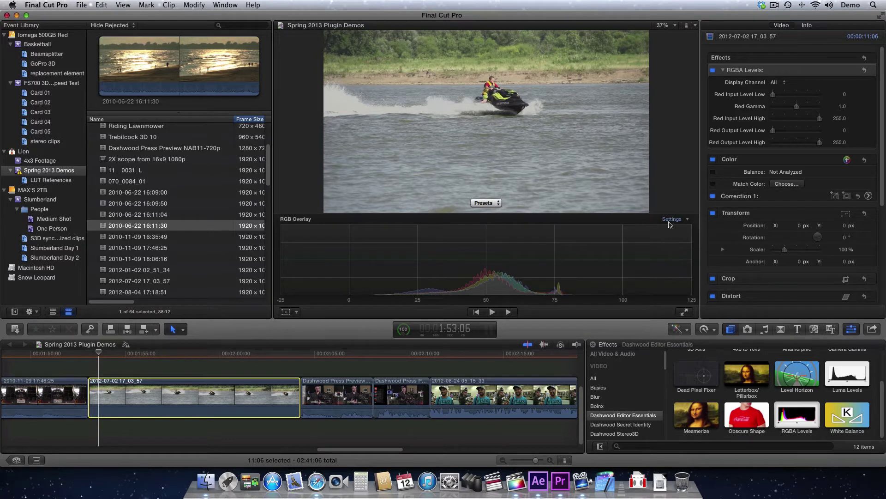
{"action": "left_click", "coordinate": [688, 219]}
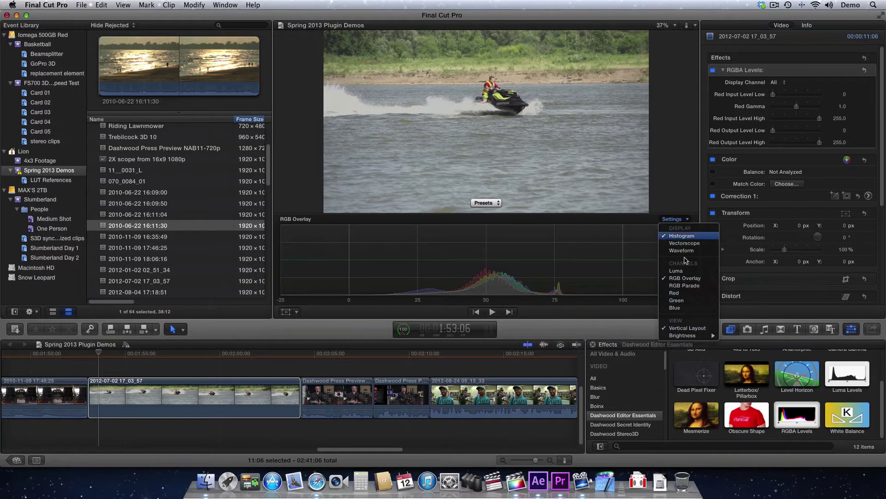
{"action": "left_click", "coordinate": [682, 159]}
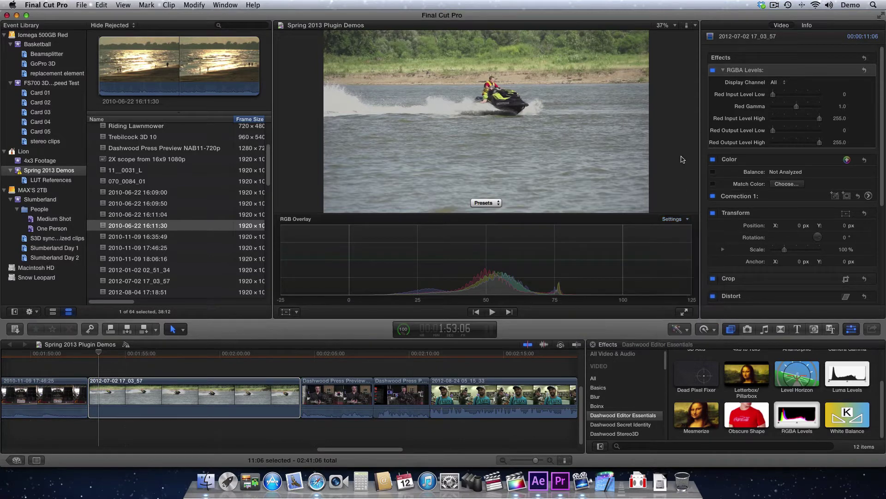
Switch to Premiere Pro and preview the RGBA Levels histogram overlay on the image, turning it off again.
{"action": "key", "text": "super+Tab"}
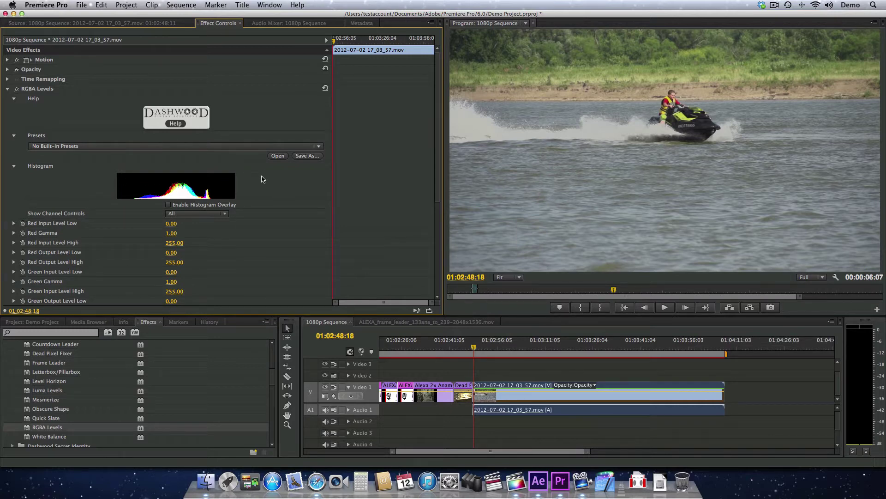
{"action": "left_click", "coordinate": [169, 205]}
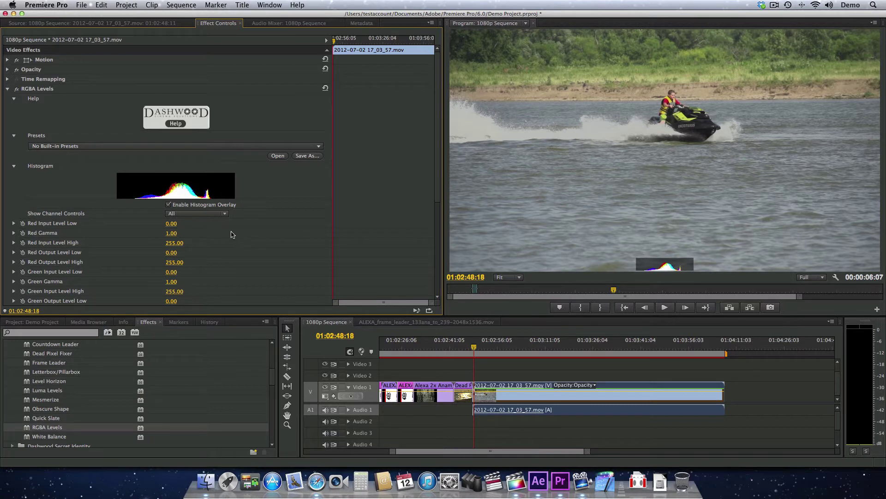
{"action": "left_click", "coordinate": [168, 205]}
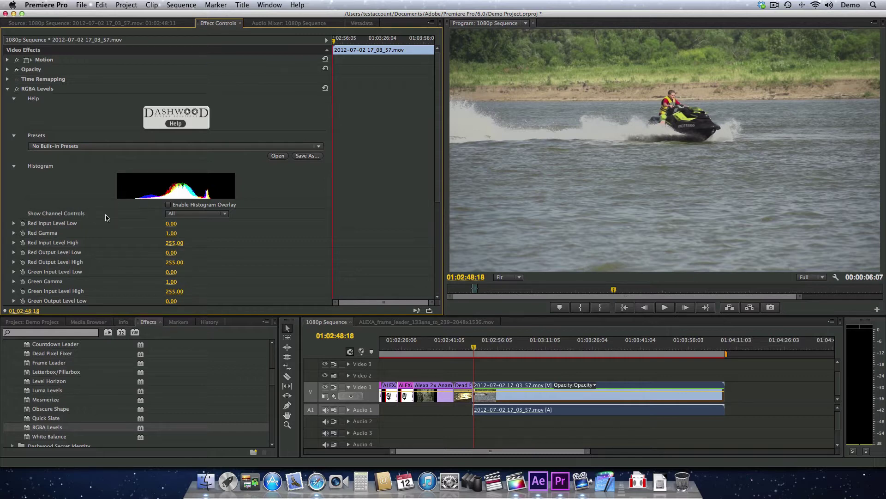
Look through the RGBA Levels parameters and limit the displayed channel controls to Red.
{"action": "scroll", "coordinate": [105, 217], "scroll_direction": "down", "scroll_amount": 4}
{"action": "scroll", "coordinate": [105, 217], "scroll_direction": "down", "scroll_amount": 5}
{"action": "scroll", "coordinate": [105, 217], "scroll_direction": "up", "scroll_amount": 7}
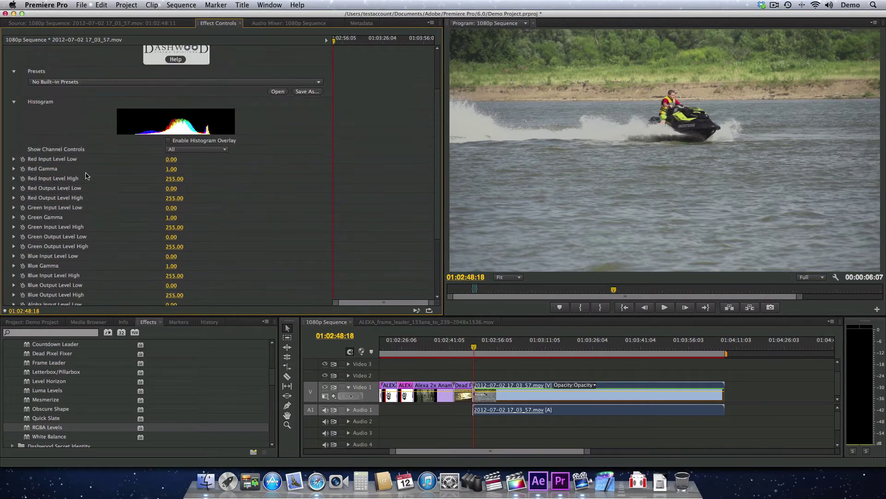
{"action": "scroll", "coordinate": [98, 232], "scroll_direction": "down", "scroll_amount": 3}
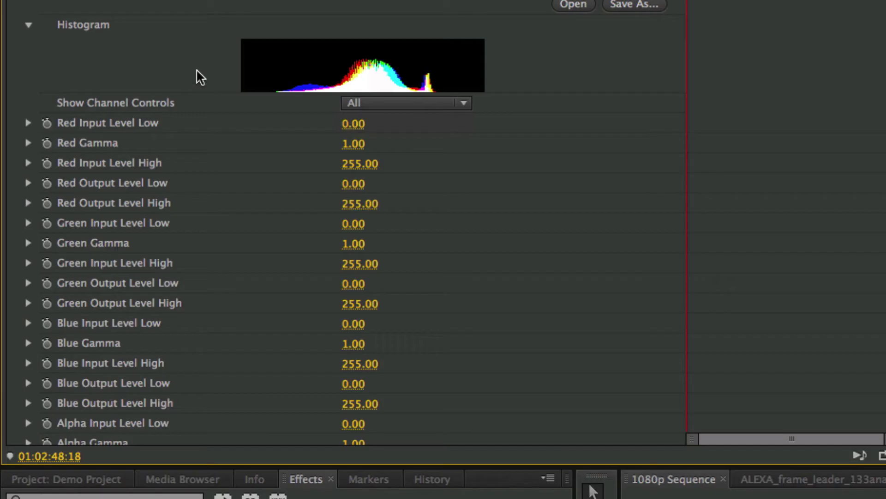
{"action": "left_click", "coordinate": [396, 104]}
{"action": "left_click", "coordinate": [391, 118]}
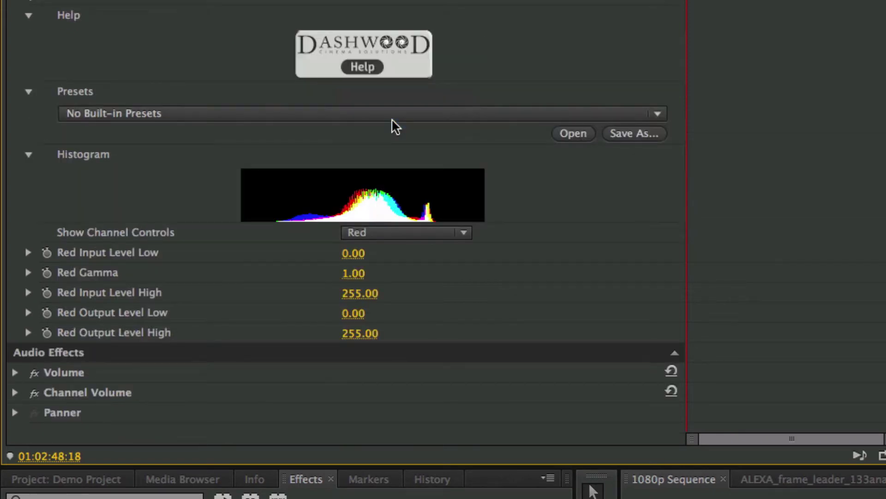
{"action": "left_click", "coordinate": [416, 232]}
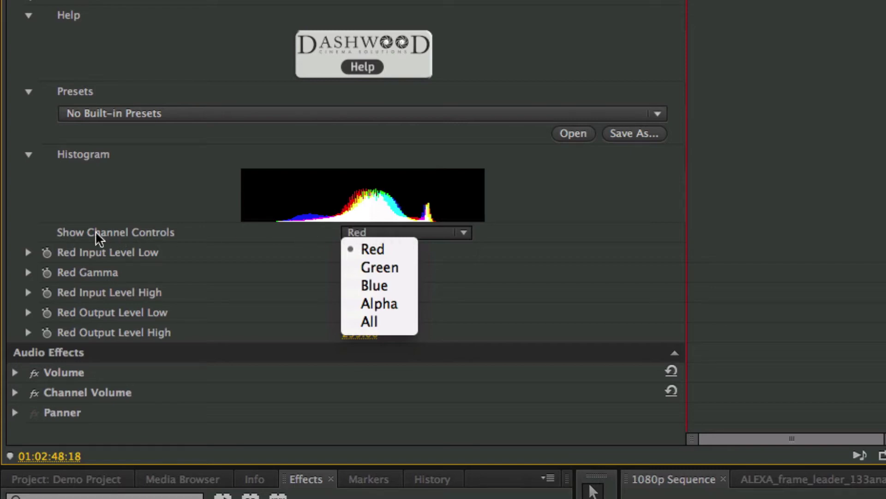
{"action": "left_click", "coordinate": [208, 234]}
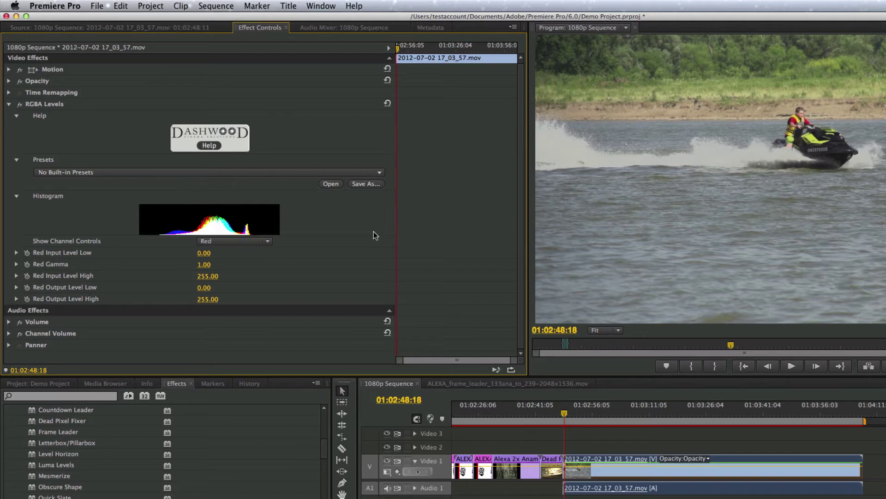
Adjust the Red Gamma of RGBA Levels to 0.90 and expand its slider.
{"action": "mouse_move", "coordinate": [203, 264]}
{"action": "left_mouse_down"}
{"action": "mouse_move", "coordinate": [173, 264]}
{"action": "mouse_move", "coordinate": [204, 264]}
{"action": "left_mouse_up"}
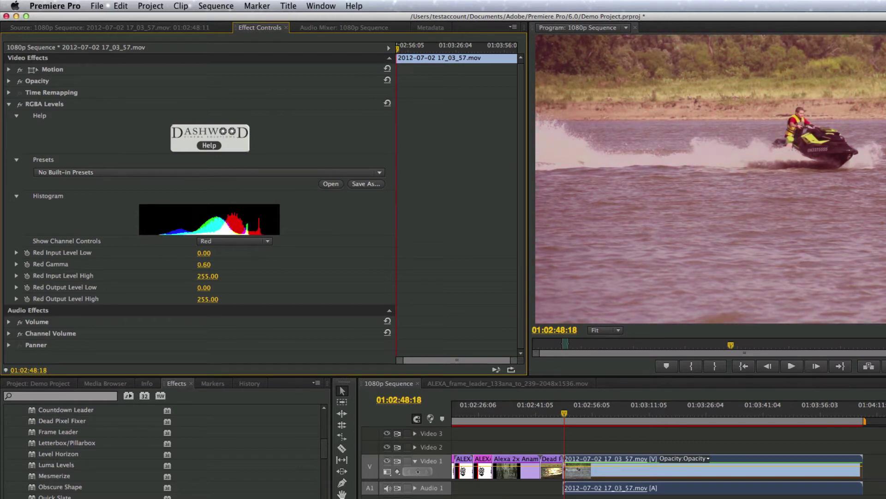
{"action": "left_click_drag", "start_coordinate": [203, 264], "coordinate": [198, 264]}
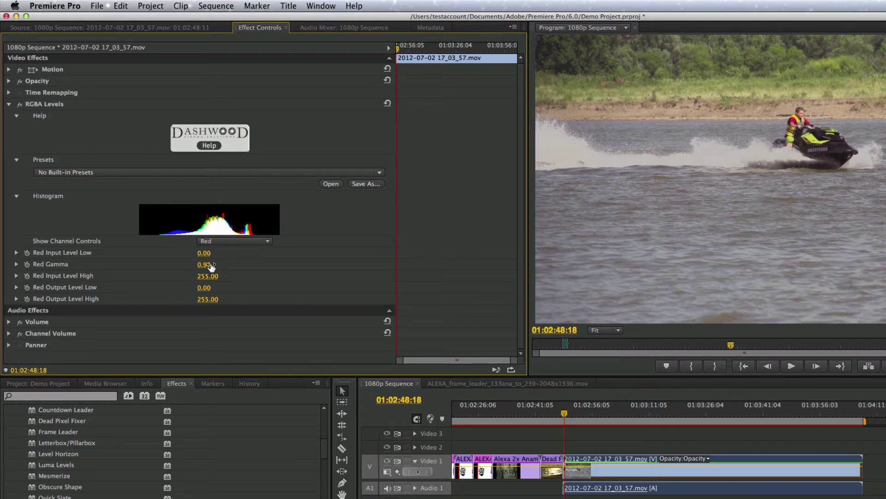
{"action": "left_click", "coordinate": [16, 264]}
{"action": "mouse_move", "coordinate": [181, 286]}
{"action": "left_mouse_down"}
{"action": "mouse_move", "coordinate": [190, 285]}
{"action": "mouse_move", "coordinate": [179, 285]}
{"action": "left_mouse_up"}
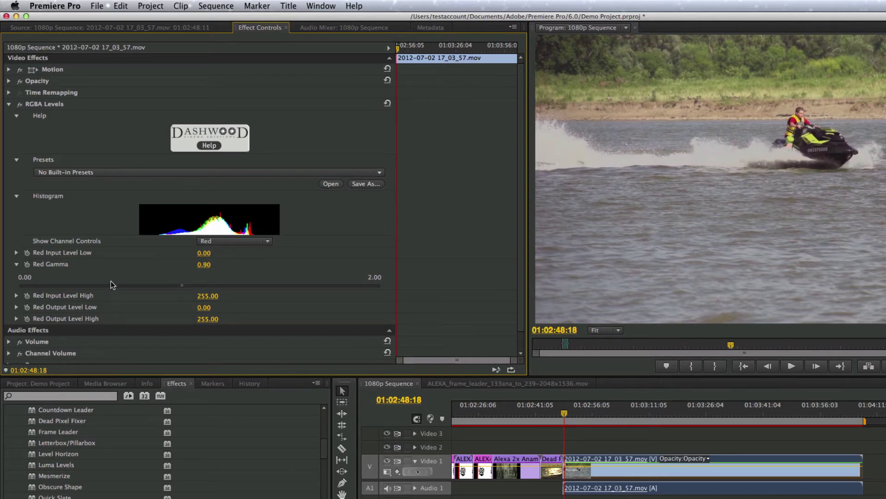
Set Red Input Level High to 214, Red Output Level Low to 10 and Red Input Level Low to 29.
{"action": "left_click_drag", "start_coordinate": [203, 296], "coordinate": [201, 296]}
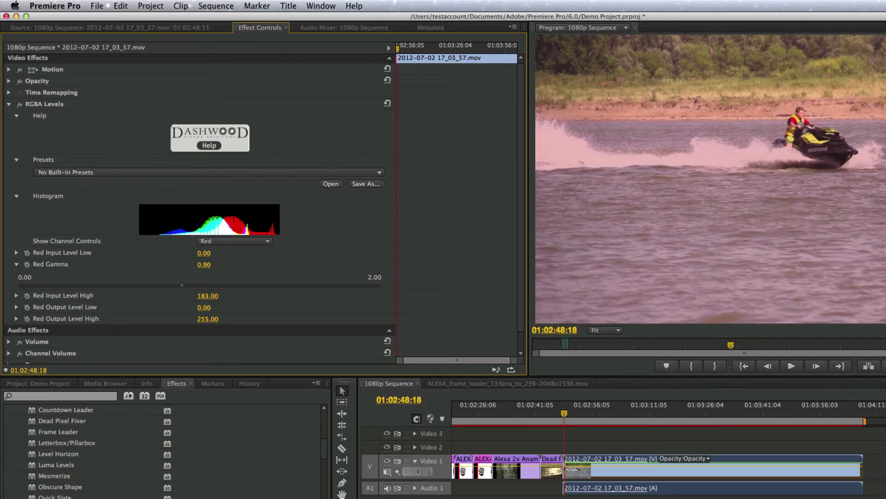
{"action": "mouse_move", "coordinate": [208, 296]}
{"action": "left_mouse_down"}
{"action": "mouse_move", "coordinate": [224, 296]}
{"action": "mouse_move", "coordinate": [206, 295]}
{"action": "left_mouse_up"}
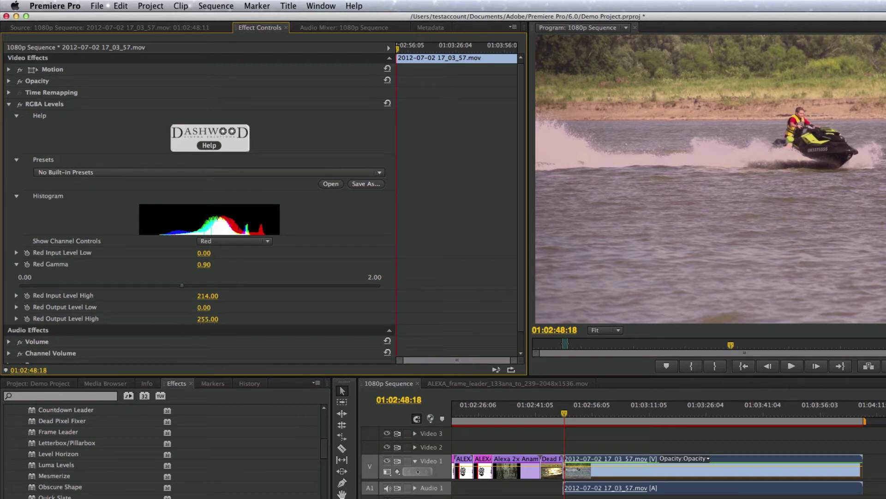
{"action": "left_click_drag", "start_coordinate": [204, 307], "coordinate": [205, 307]}
{"action": "left_click_drag", "start_coordinate": [204, 257], "coordinate": [205, 257]}
{"action": "left_click_drag", "start_coordinate": [205, 257], "coordinate": [218, 256]}
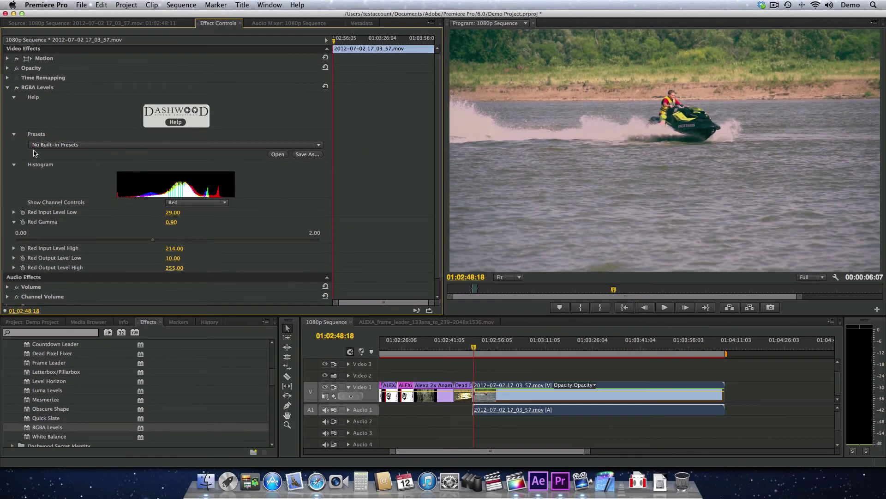
Compare the clip with the RGBA Levels effect turned off and on.
{"action": "left_click", "coordinate": [16, 88]}
{"action": "left_click", "coordinate": [16, 88]}
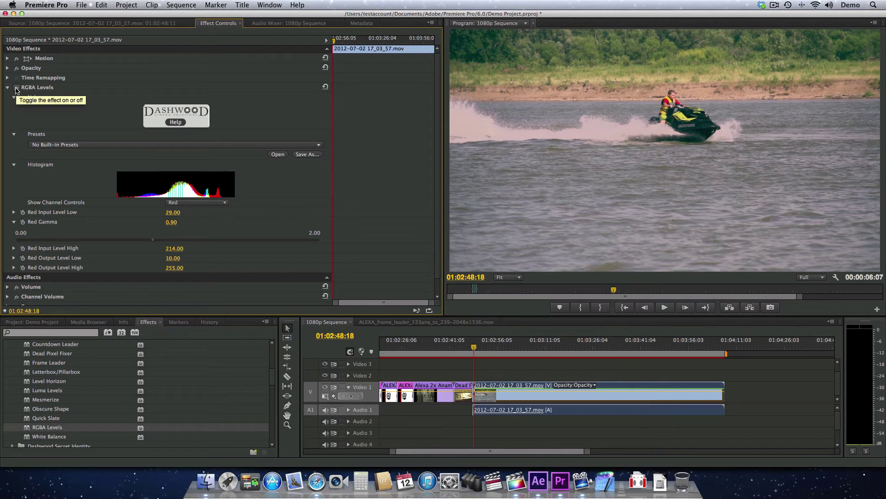
Switch to Final Cut Pro and set the RGBA Levels display channel to Green.
{"action": "key", "text": "super+Tab"}
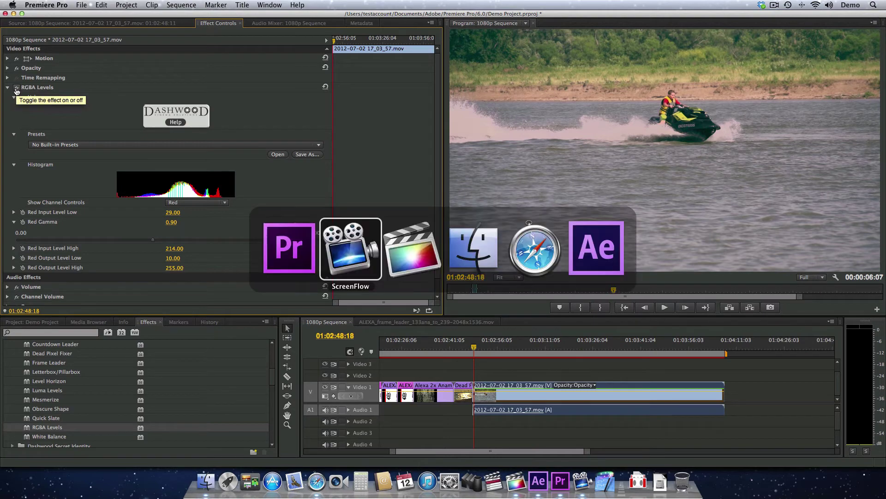
{"action": "key", "text": "super+Tab"}
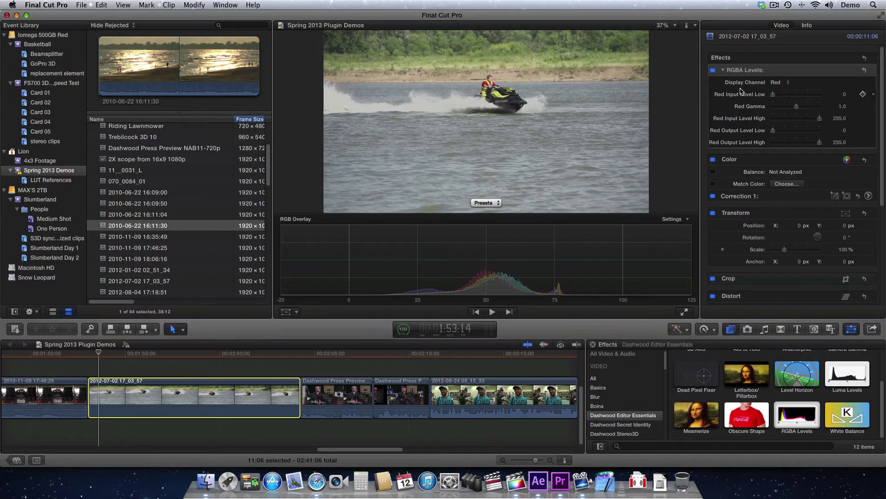
{"action": "left_click", "coordinate": [788, 81]}
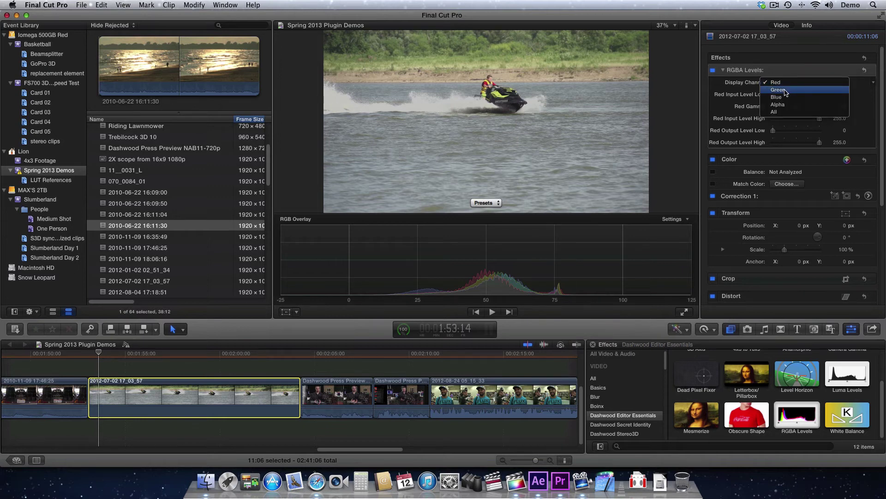
{"action": "left_click", "coordinate": [786, 91]}
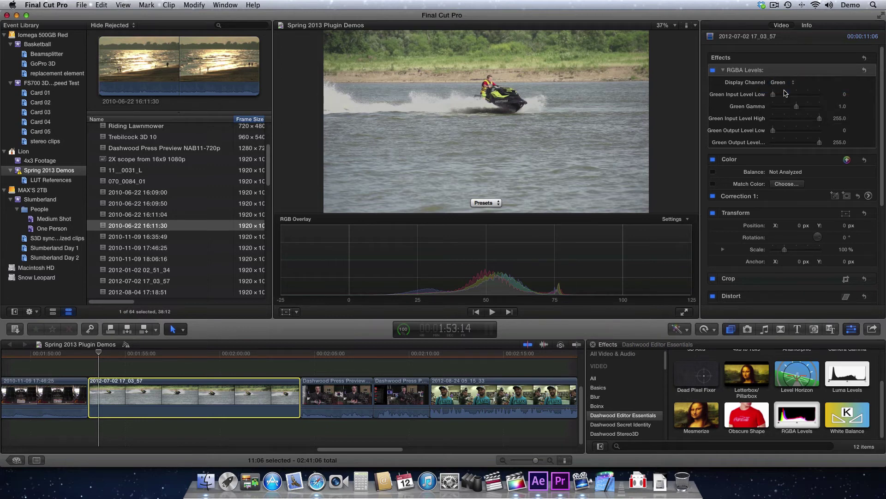
Set Green Input Level Low to 27 and Green Gamma to 0.83 on the jet-ski clip.
{"action": "mouse_move", "coordinate": [773, 95]}
{"action": "left_mouse_down"}
{"action": "mouse_move", "coordinate": [803, 109]}
{"action": "mouse_move", "coordinate": [773, 109]}
{"action": "left_mouse_up"}
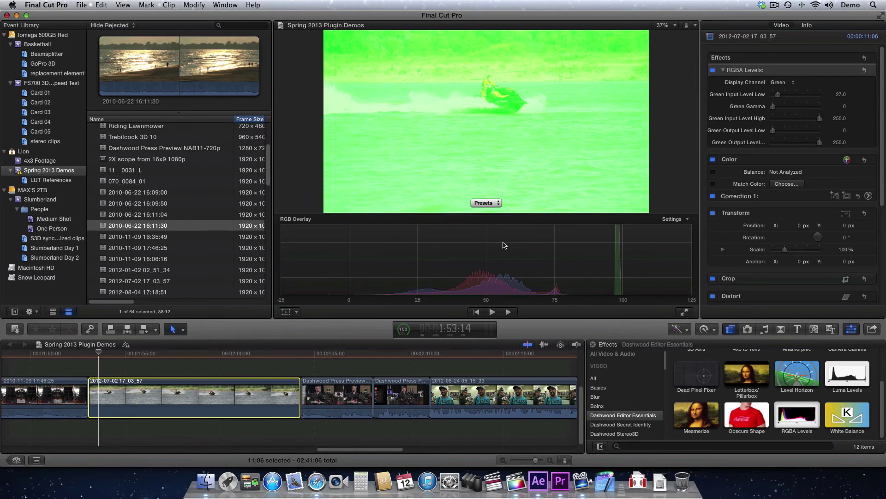
{"action": "left_click_drag", "start_coordinate": [774, 108], "coordinate": [792, 114]}
{"action": "left_click_drag", "start_coordinate": [791, 114], "coordinate": [792, 114]}
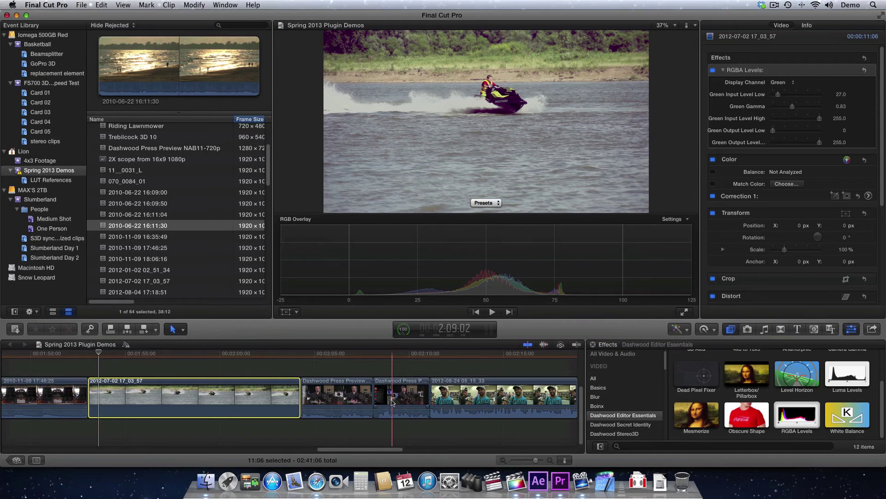
Place the playhead on the green-screen Slumberland clip and apply the Keyer effect from the Keying category to it.
{"action": "scroll", "coordinate": [415, 393], "scroll_direction": "right", "scroll_amount": 10}
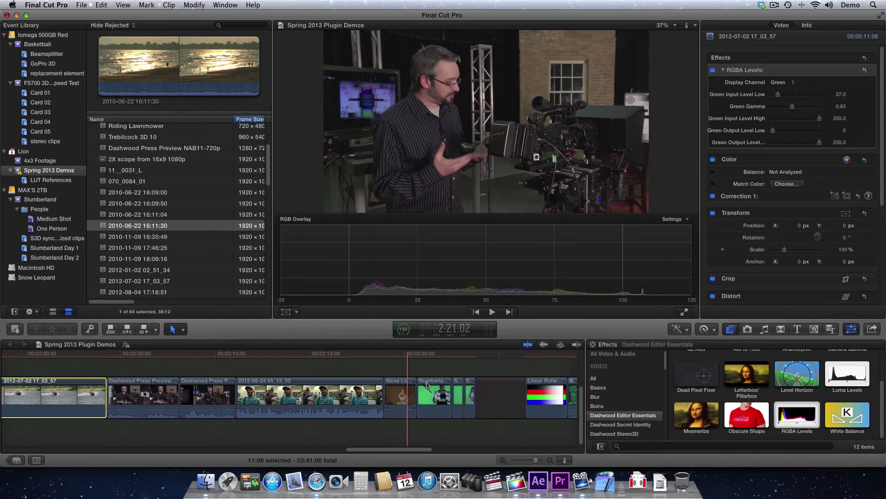
{"action": "left_click", "coordinate": [439, 354]}
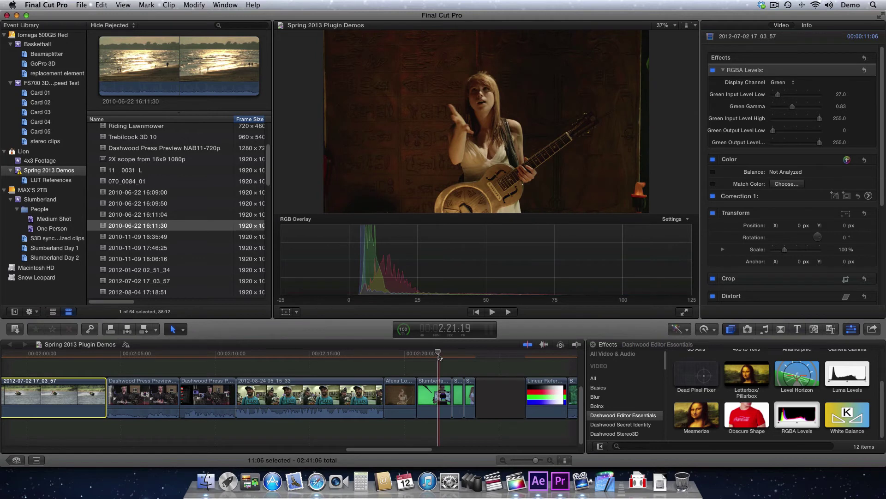
{"action": "left_click", "coordinate": [436, 395]}
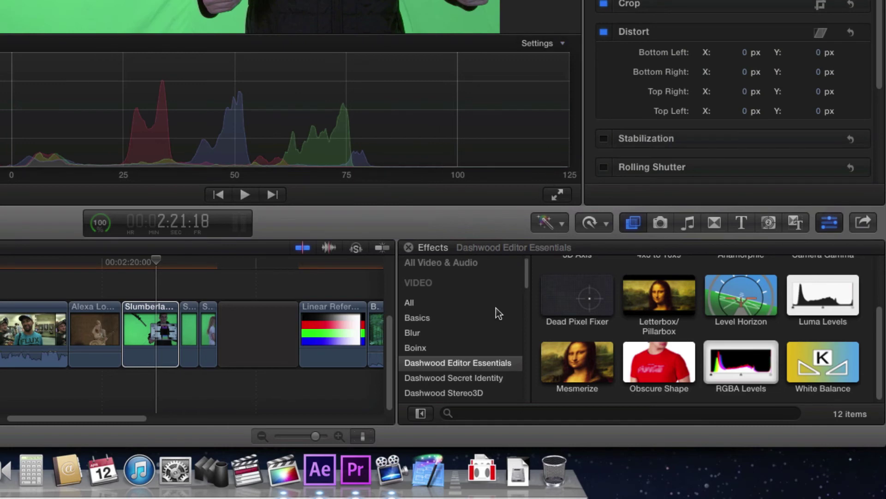
{"action": "scroll", "coordinate": [498, 313], "scroll_direction": "down", "scroll_amount": 5}
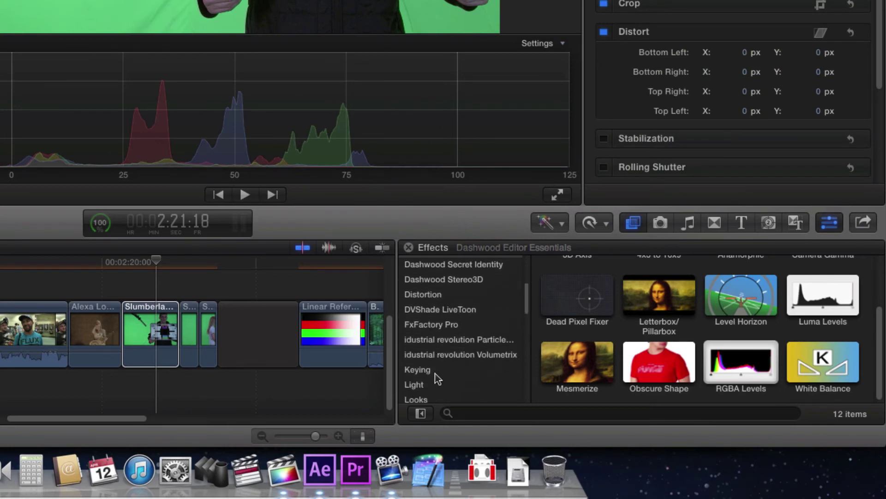
{"action": "left_click", "coordinate": [420, 370]}
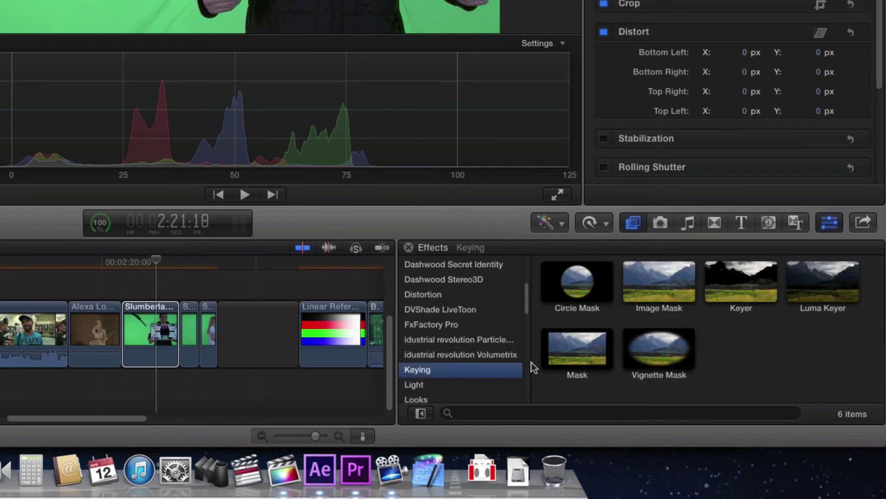
{"action": "left_click_drag", "start_coordinate": [755, 285], "coordinate": [157, 337]}
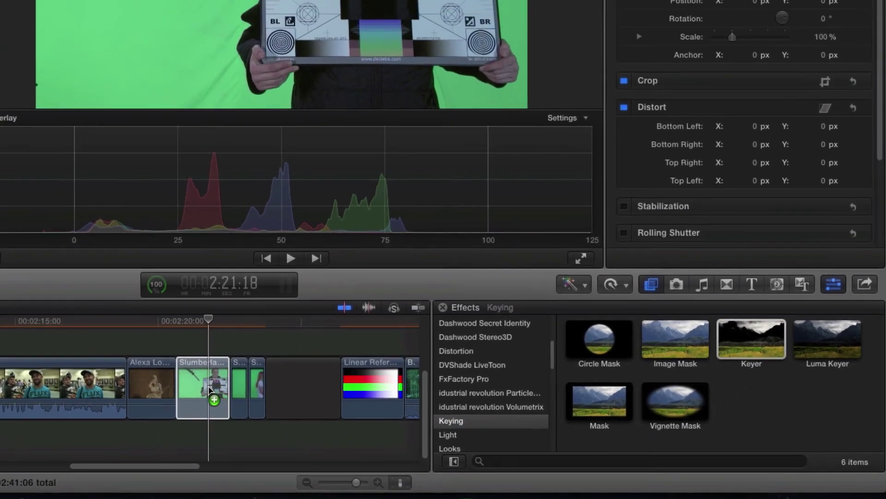
{"action": "left_click_drag", "start_coordinate": [210, 390], "coordinate": [210, 390]}
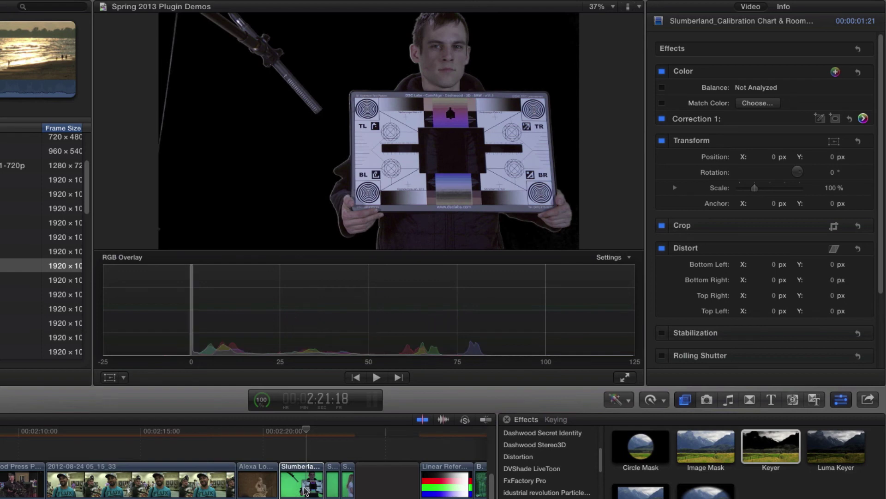
Select the green-screen Slumberland clip, move the playhead to 2:21:13 and set the Keyer Strength to 48.13%.
{"action": "left_click", "coordinate": [306, 489]}
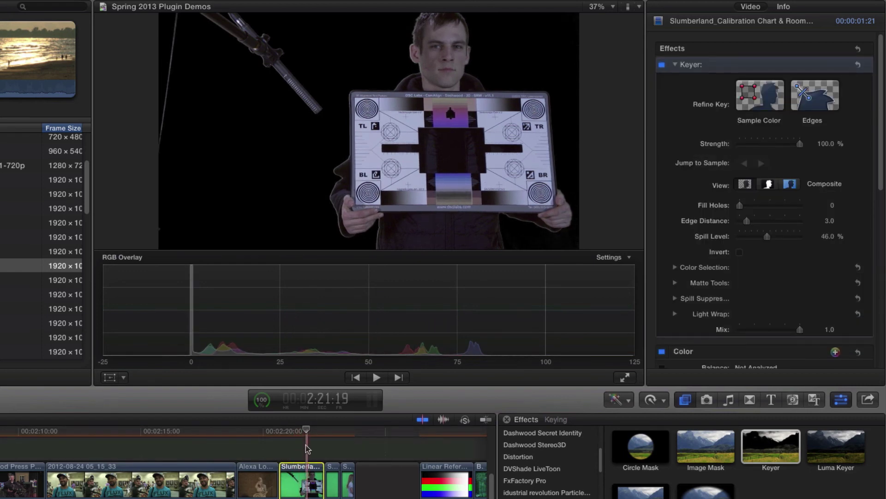
{"action": "left_click_drag", "start_coordinate": [304, 431], "coordinate": [302, 432]}
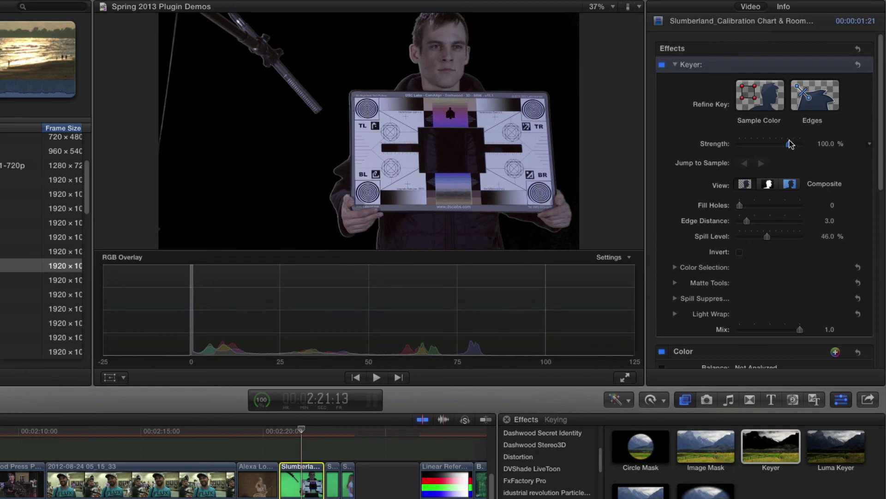
{"action": "left_click_drag", "start_coordinate": [790, 144], "coordinate": [769, 146]}
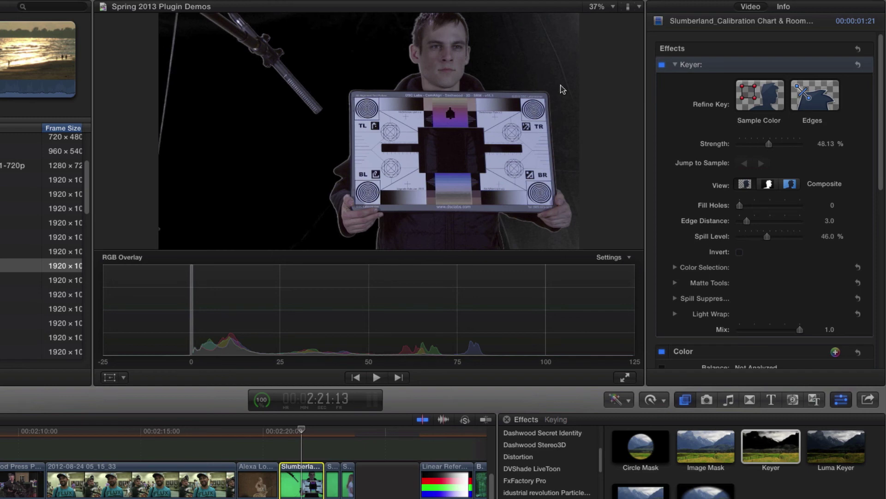
Apply the RGBA Levels effect from the Dashwood Editor Essentials category to the keyed Slumberland clip.
{"action": "scroll", "coordinate": [574, 469], "scroll_direction": "up", "scroll_amount": 2}
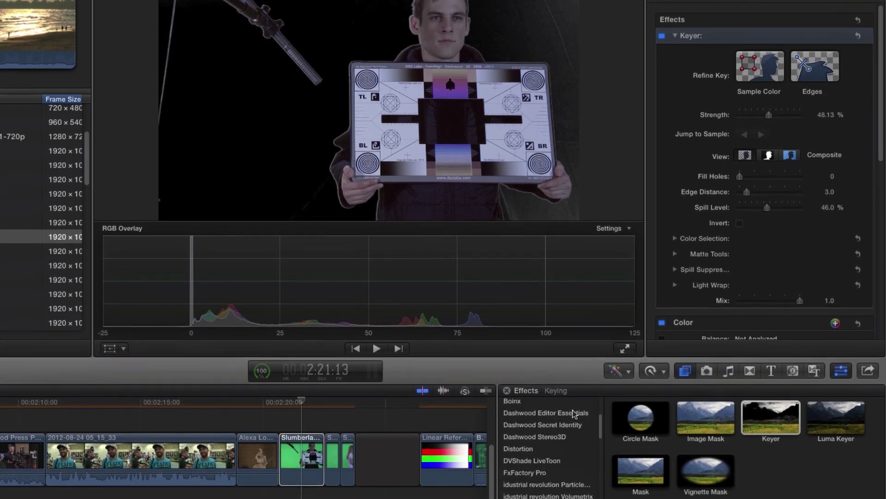
{"action": "left_click", "coordinate": [574, 442]}
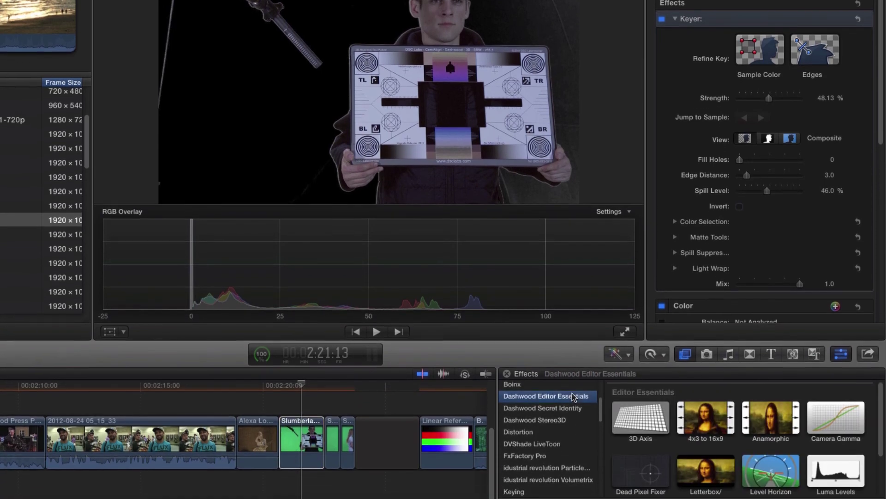
{"action": "scroll", "coordinate": [828, 443], "scroll_direction": "down", "scroll_amount": 2}
{"action": "left_click_drag", "start_coordinate": [771, 466], "coordinate": [299, 444]}
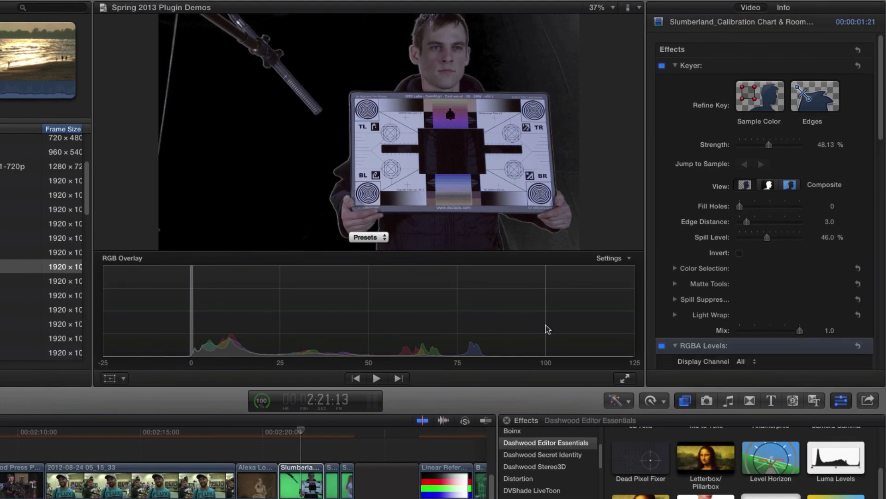
Set the RGBA Levels display channel to Alpha on the Slumberland clip.
{"action": "scroll", "coordinate": [665, 291], "scroll_direction": "down", "scroll_amount": 6}
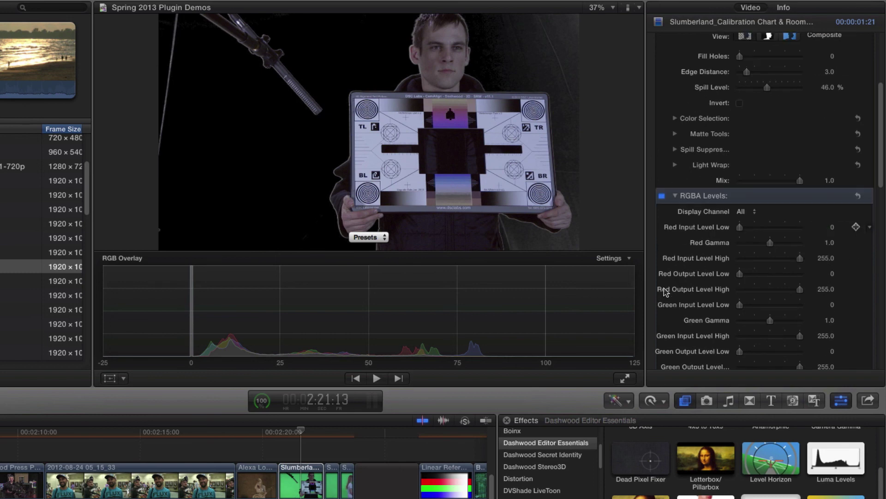
{"action": "scroll", "coordinate": [665, 291], "scroll_direction": "down", "scroll_amount": 1}
{"action": "left_click", "coordinate": [754, 197]}
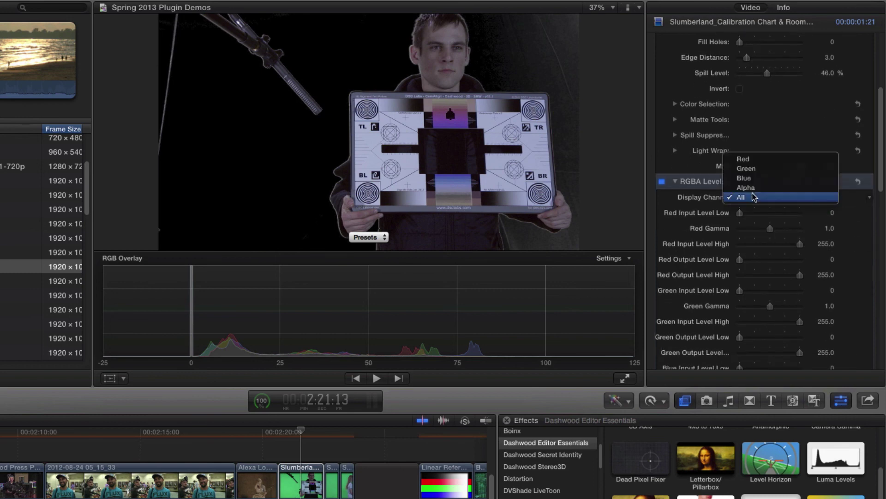
{"action": "left_click", "coordinate": [753, 186]}
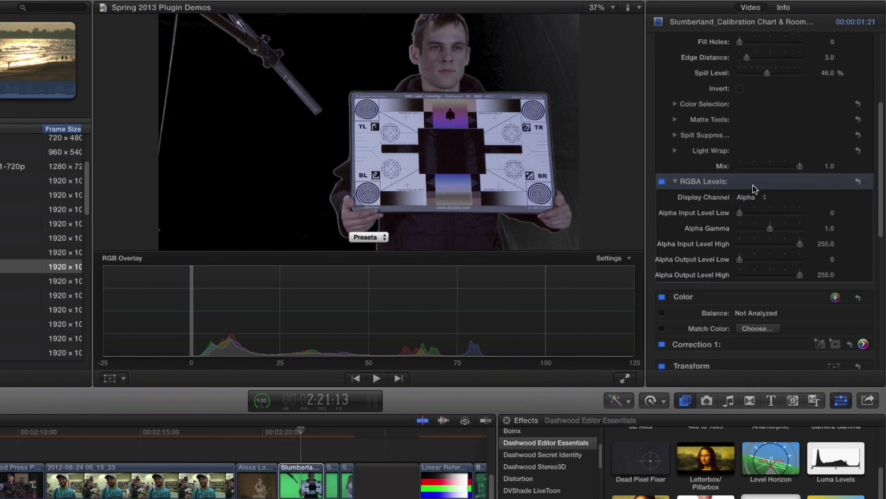